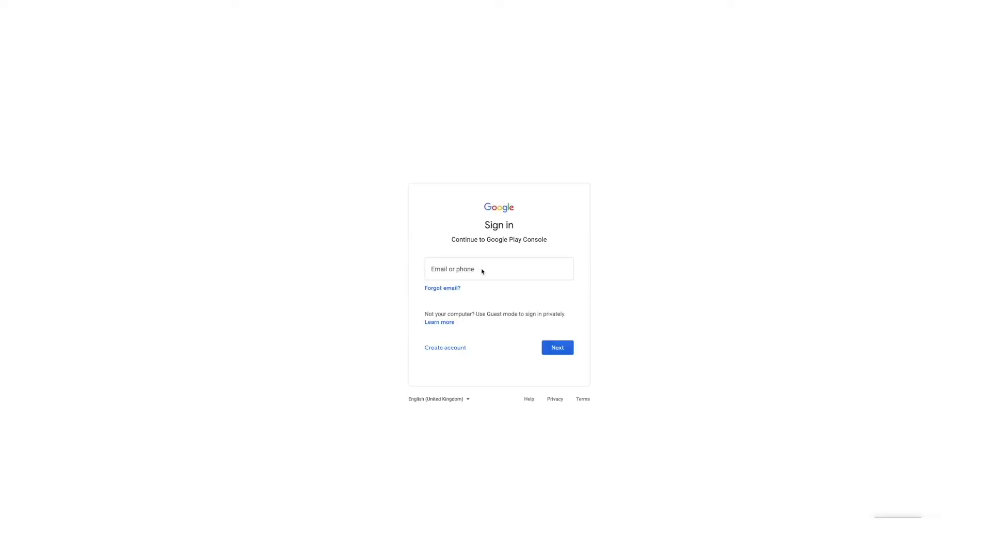
Step: Enter the Google account sign-in email and continue to the Play Console All apps page
left_click(481, 270)
left_click(488, 293)
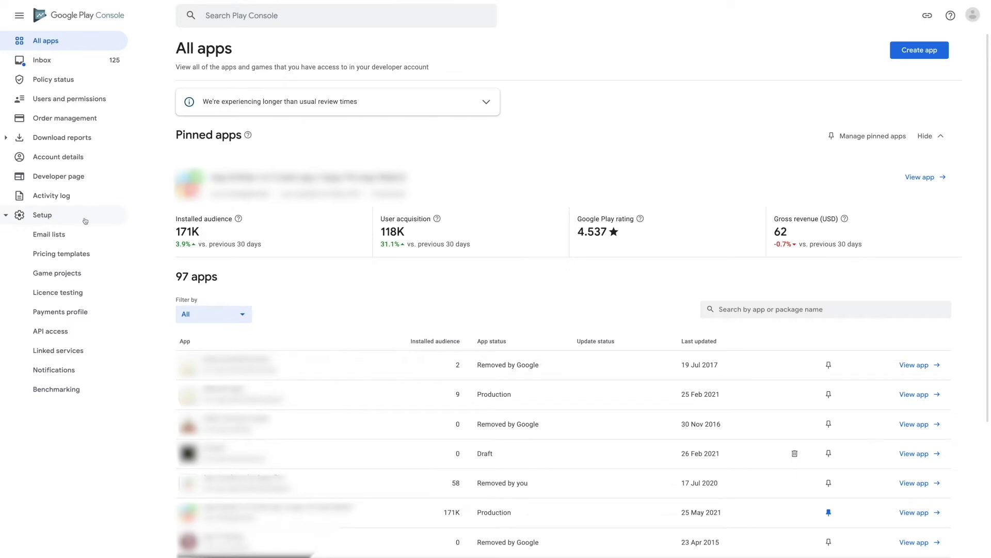
Step: From Setup > API access, start a new service account and follow the Google Cloud Platform link
left_click(59, 335)
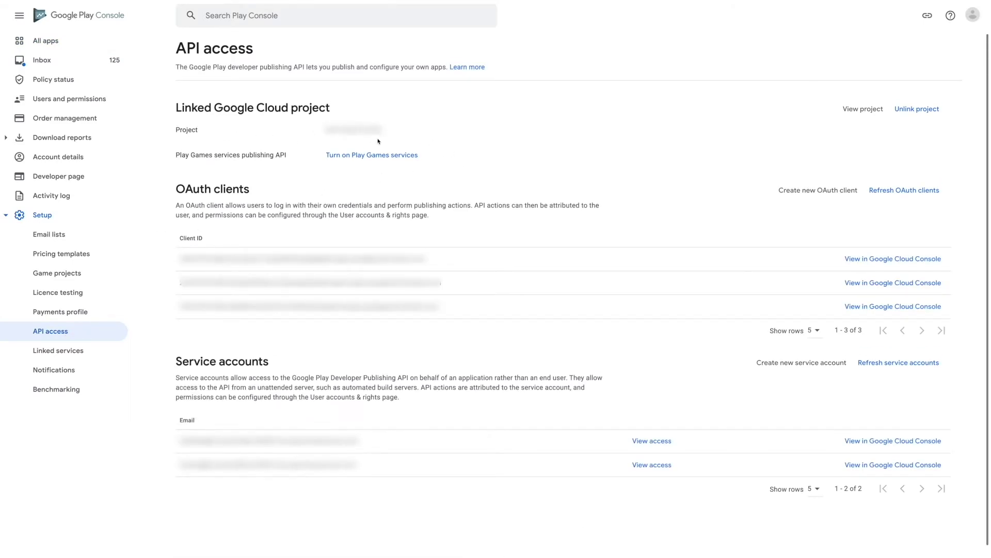
scroll(639, 180, "down", 1)
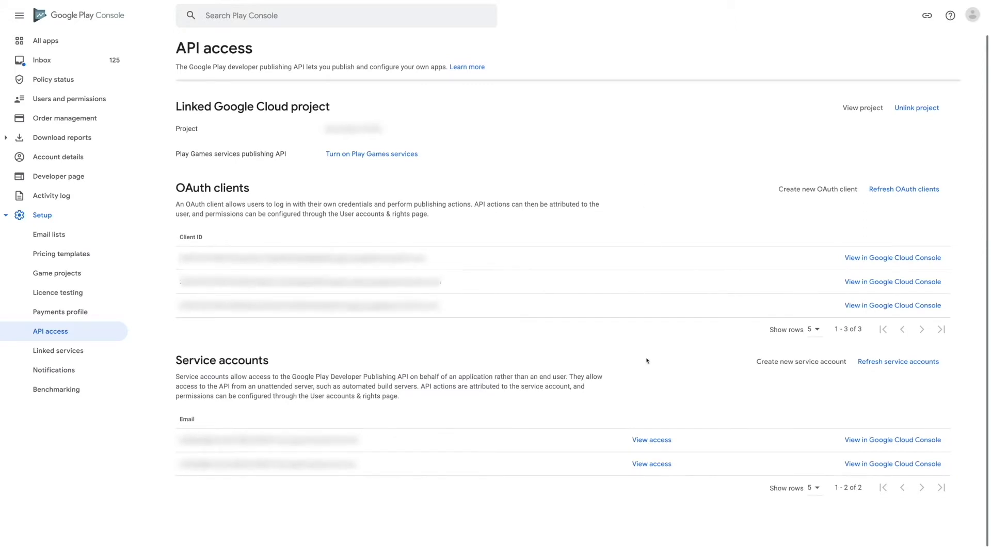
scroll(662, 368, "down", 1)
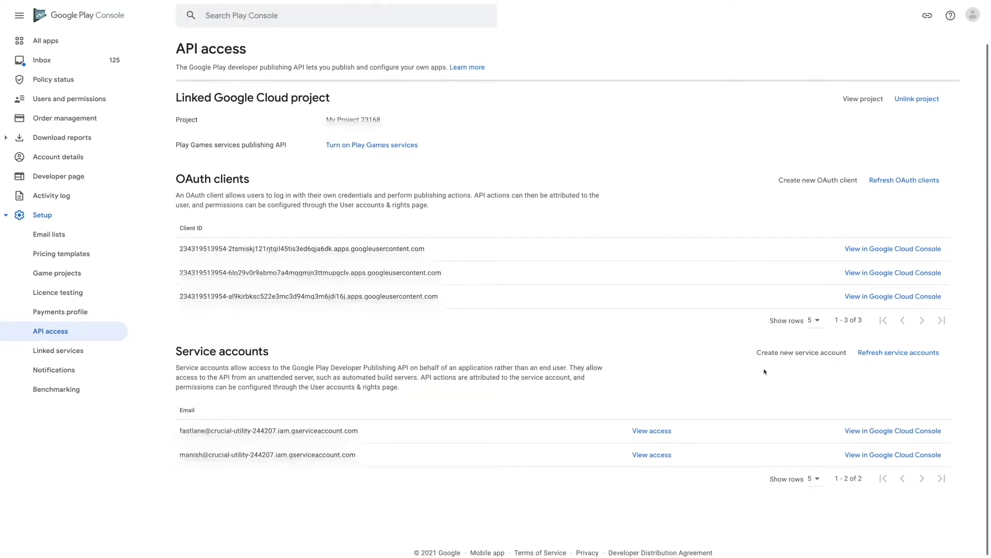
left_click(787, 354)
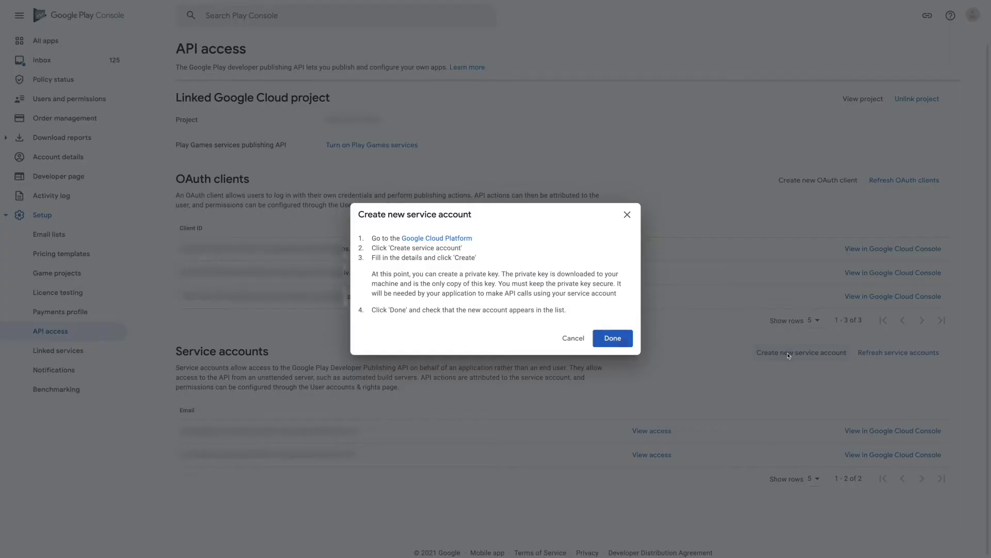
left_click(429, 239)
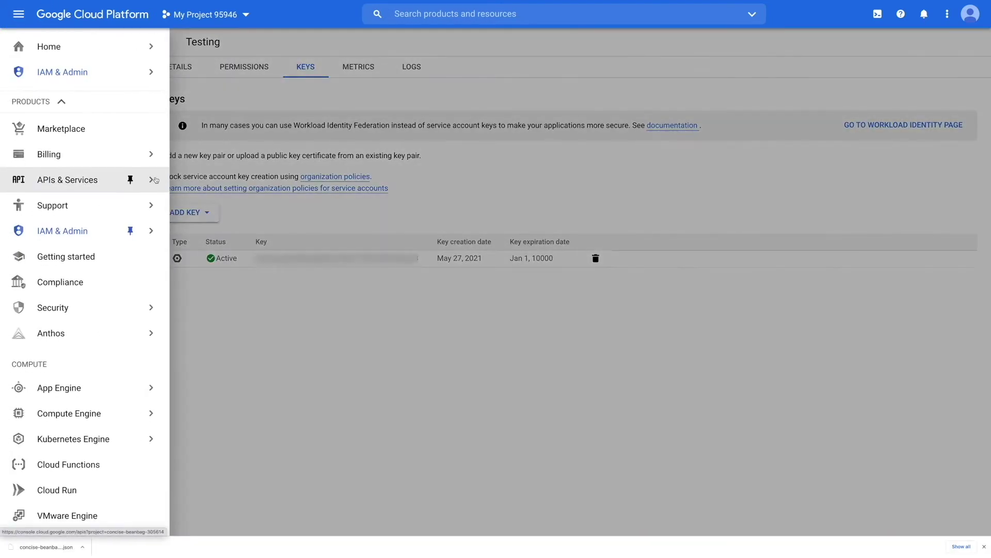
Step: Find the Google Play Android Developer API under the Library's Mobile category and enable it
mouse_move(153, 180)
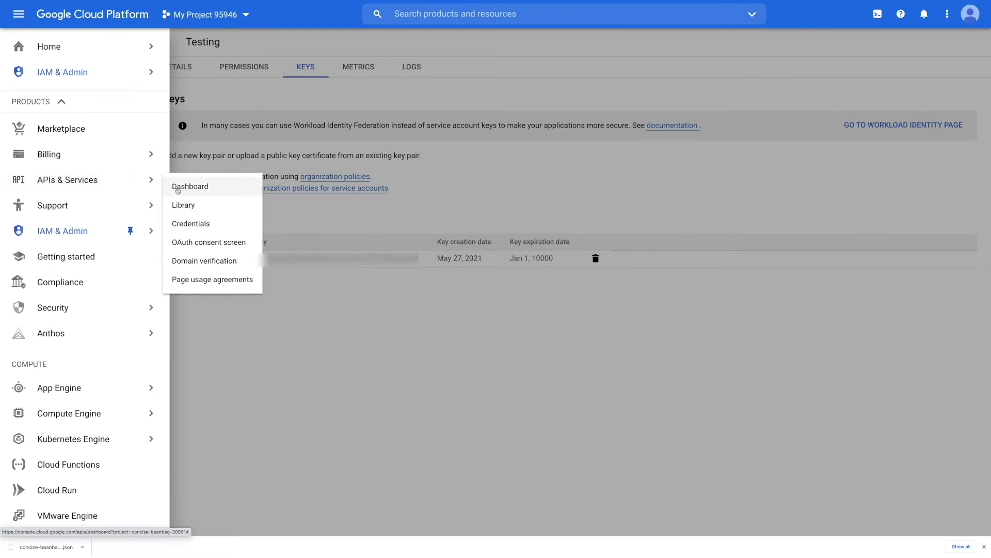
left_click(182, 206)
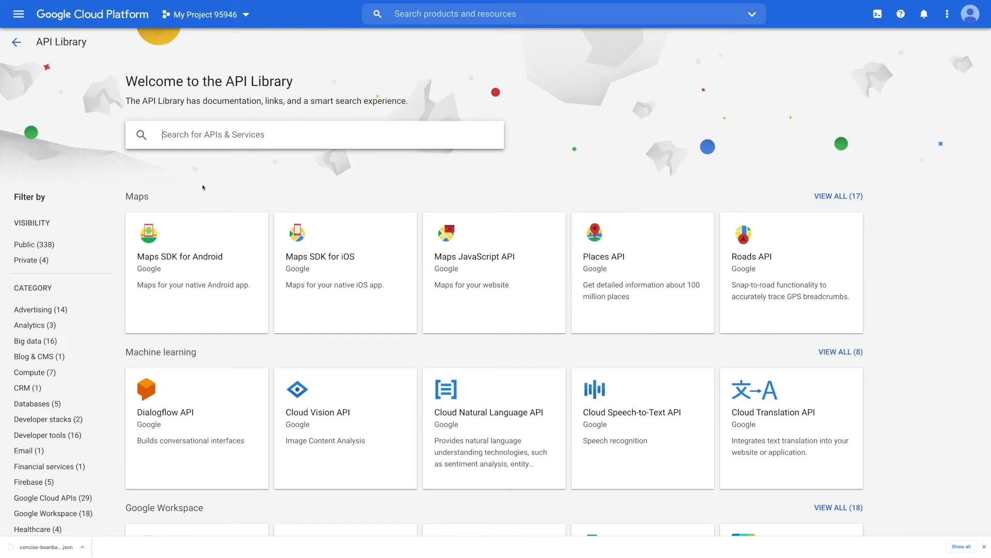
scroll(203, 187, "down", 15)
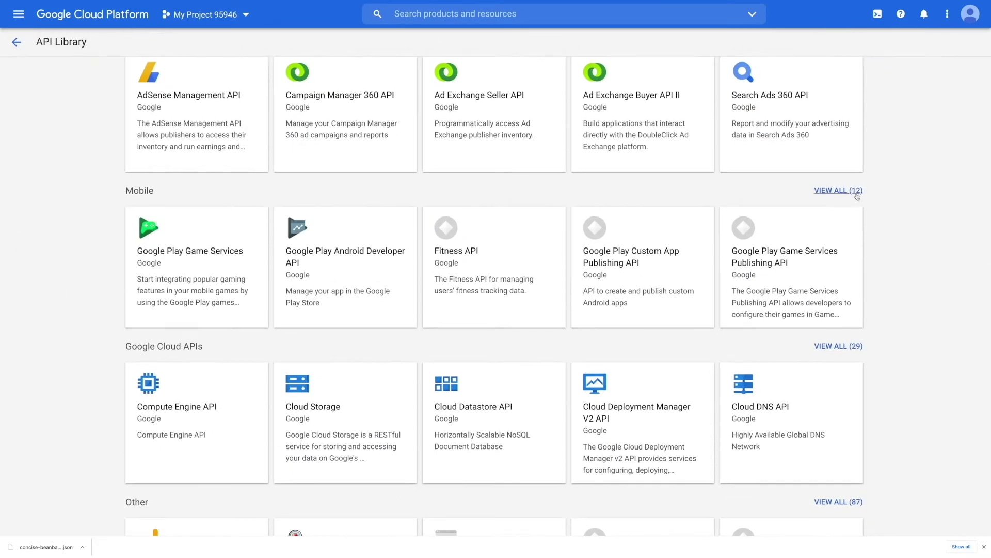
left_click(855, 192)
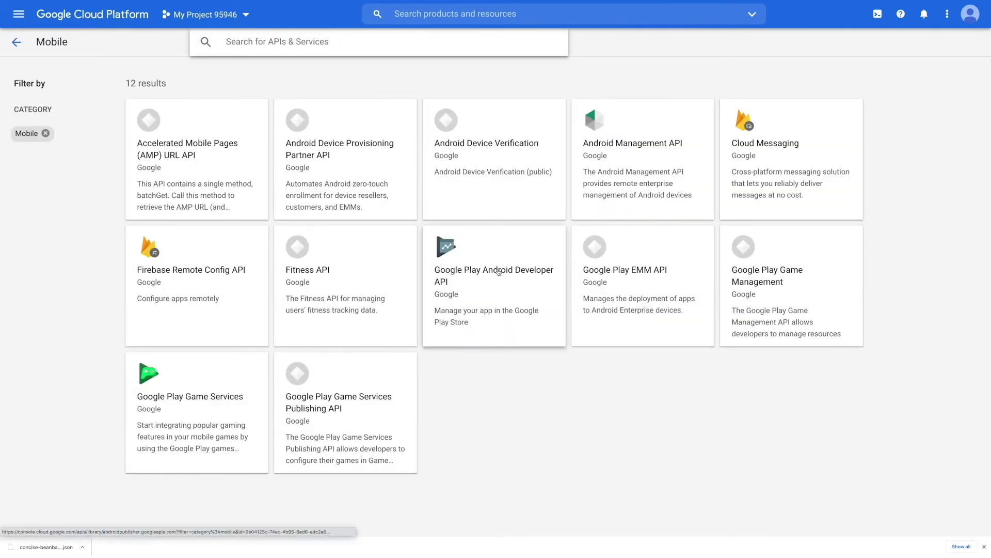
left_click(498, 273)
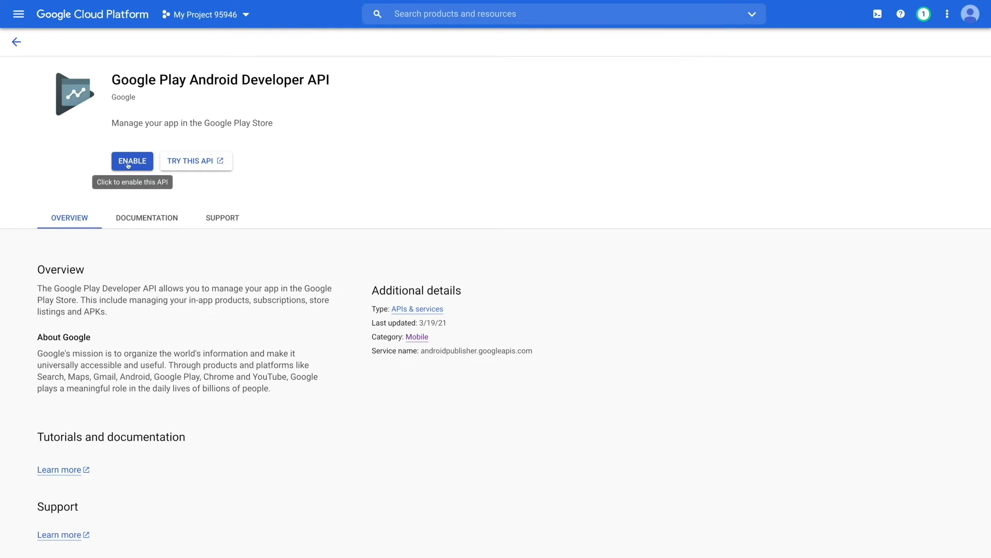
left_click(130, 166)
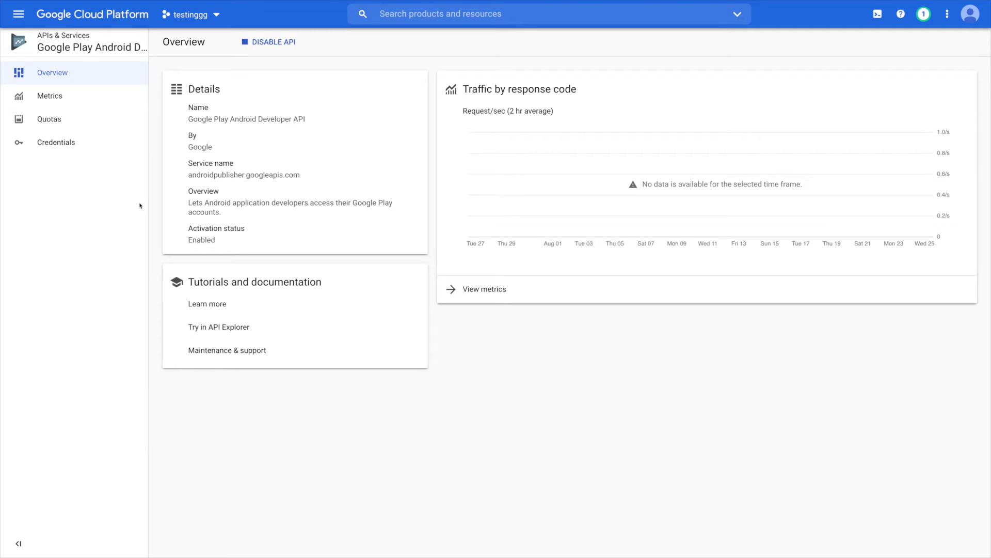
Step: Go to IAM & Admin > Service Accounts and begin creating a service account
left_click(18, 17)
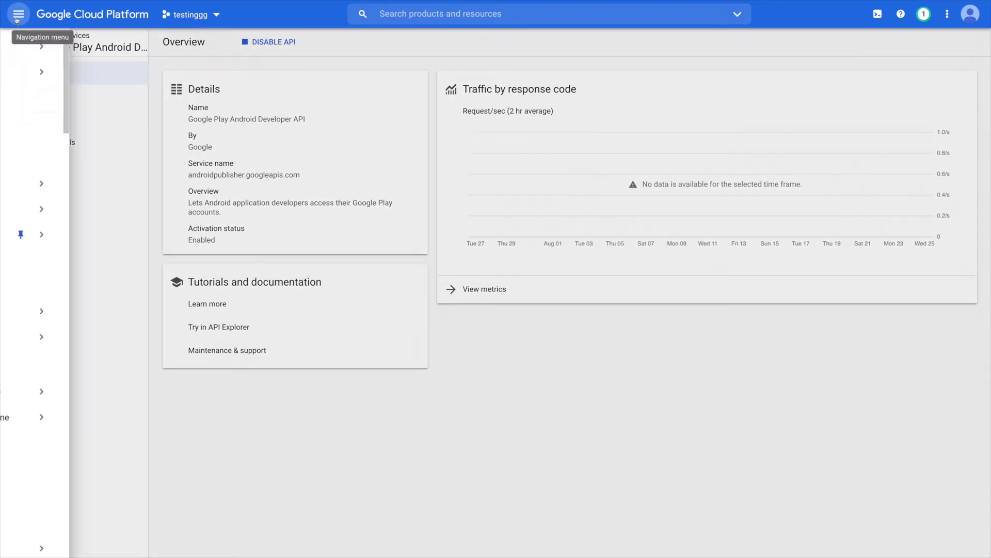
mouse_move(152, 234)
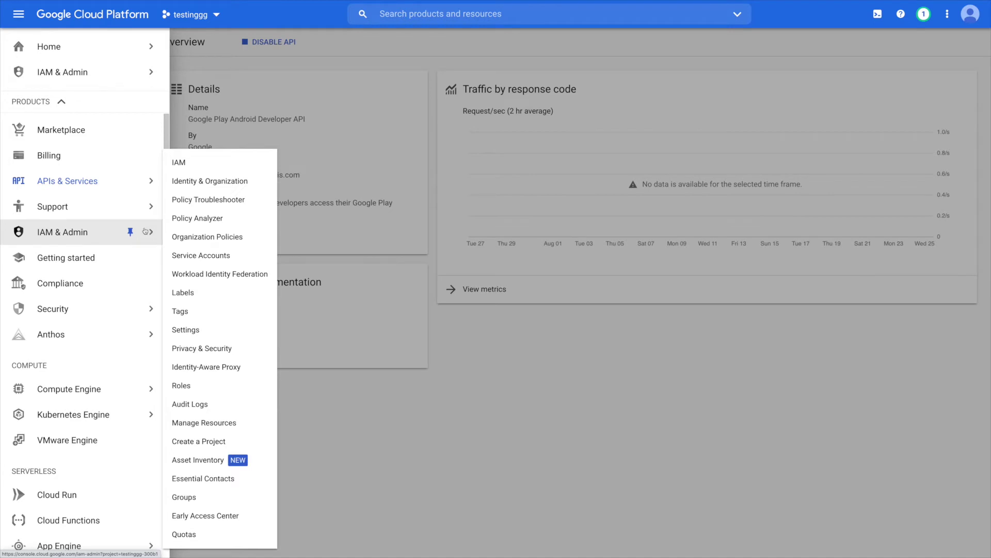
left_click(200, 258)
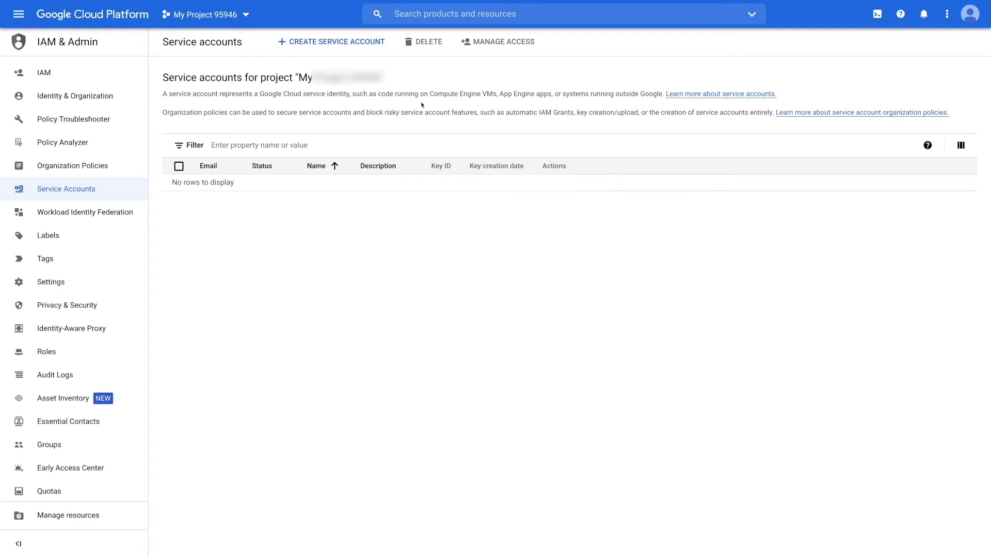
left_click(350, 42)
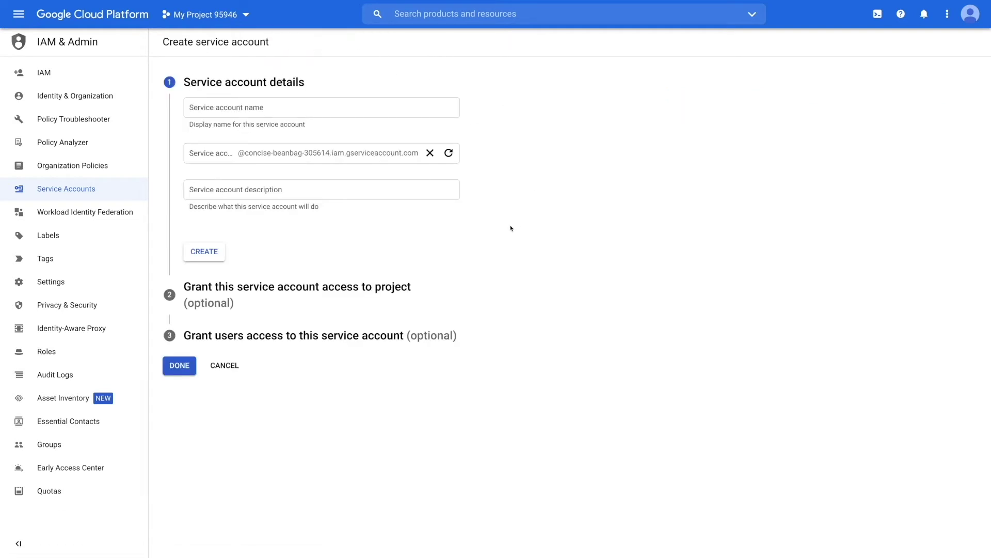
Step: Create a service account named 'Testing' with the pasted credentials link as its description
left_click(226, 113)
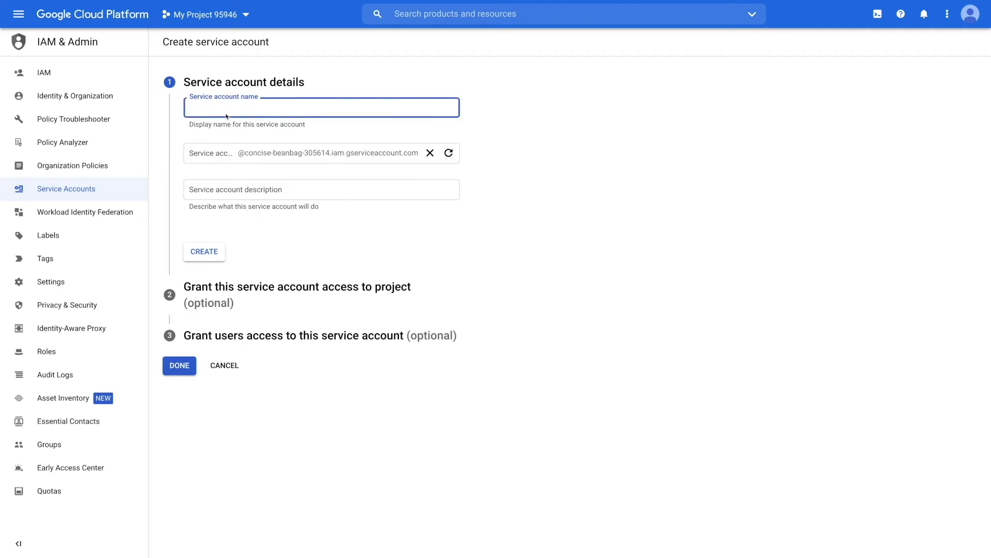
type("Testing")
left_click(197, 173)
left_click(229, 155)
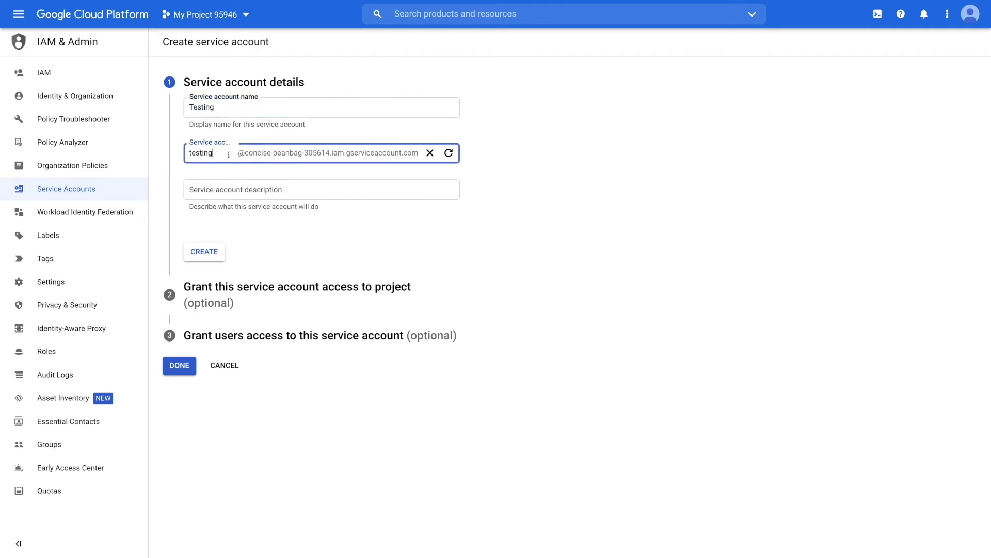
left_click(219, 192)
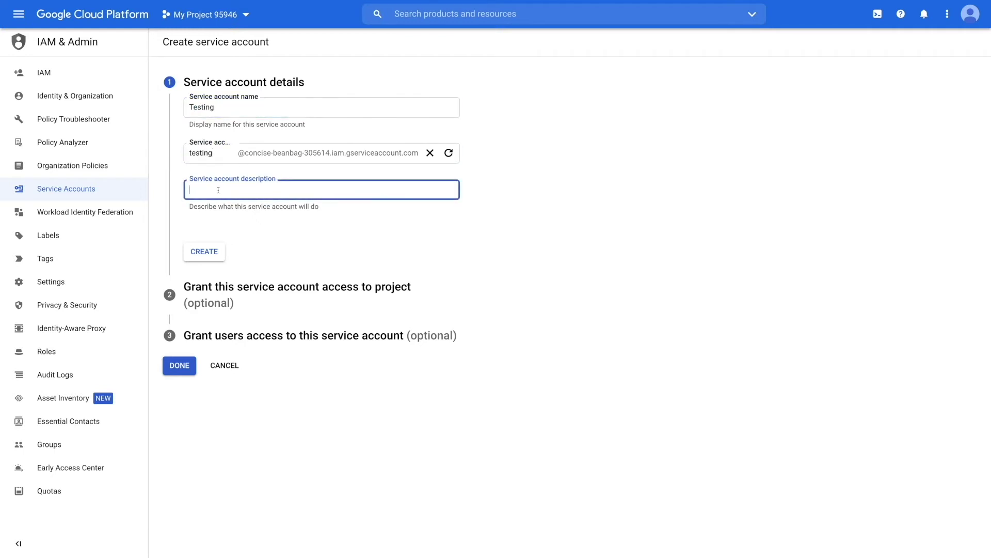
key("ctrl+v")
left_click(278, 247)
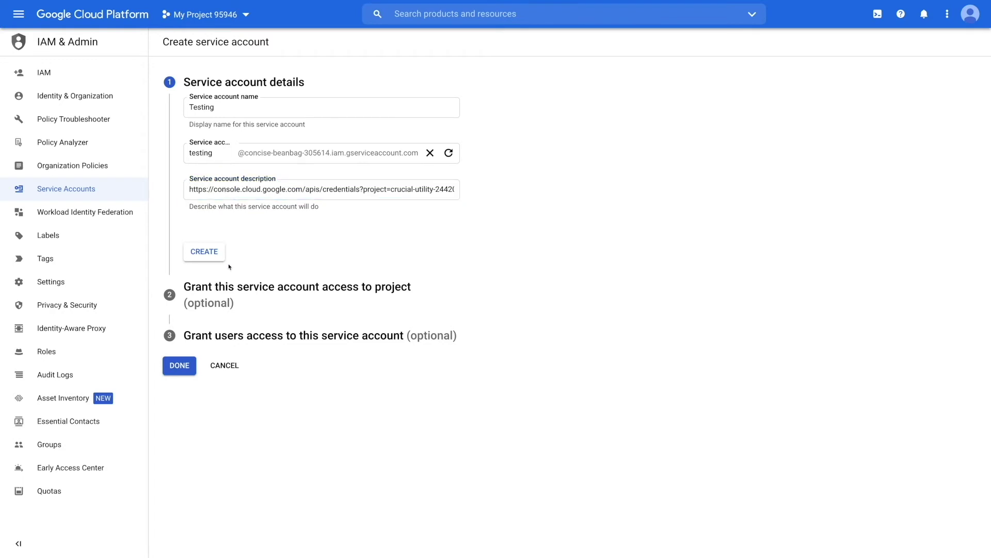
left_click(208, 258)
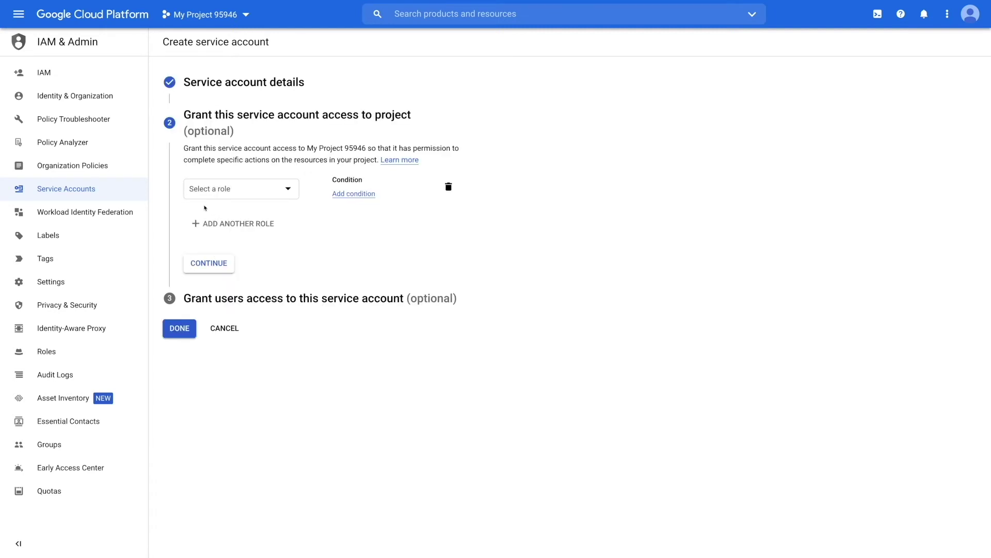
Step: Give the Testing account the Basic > Owner role and continue
left_click(288, 188)
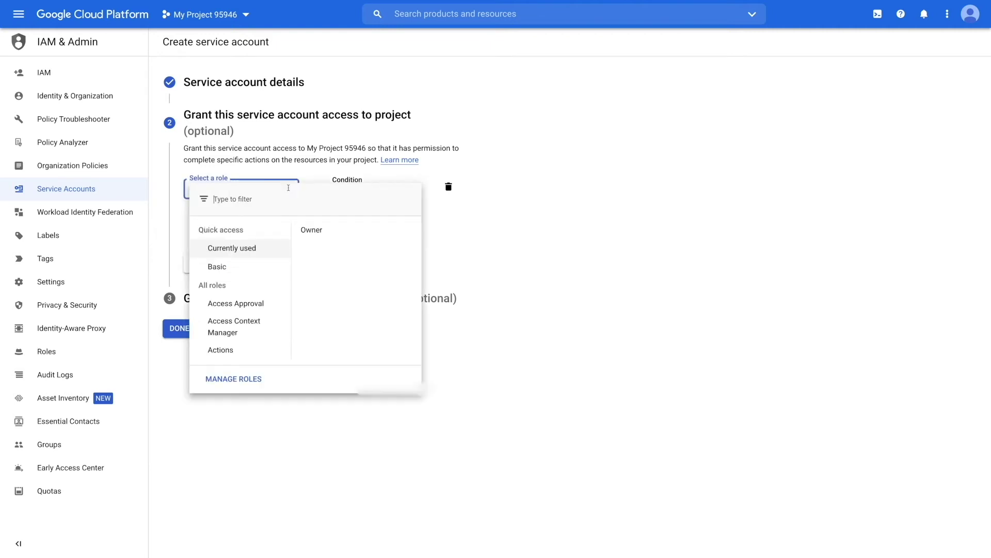
mouse_move(265, 268)
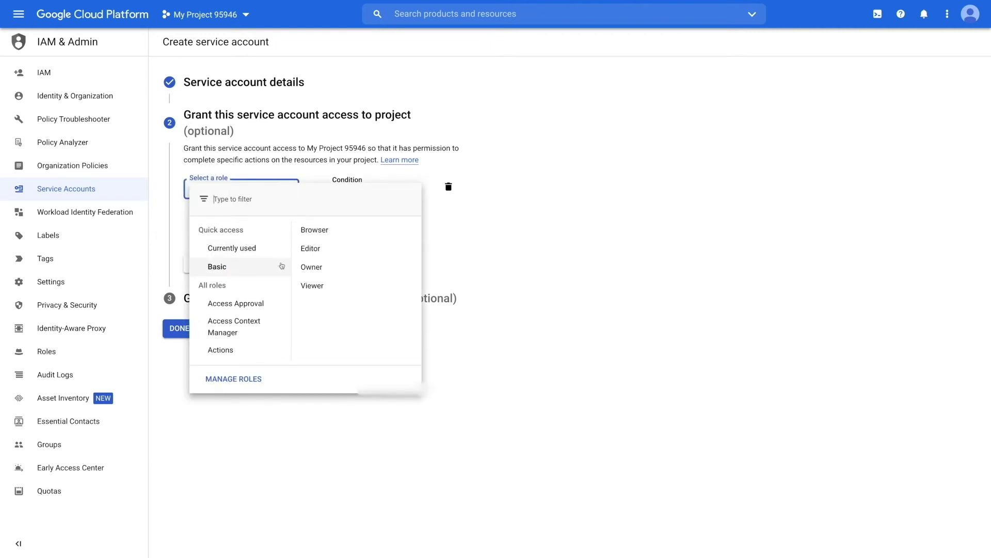
left_click(311, 268)
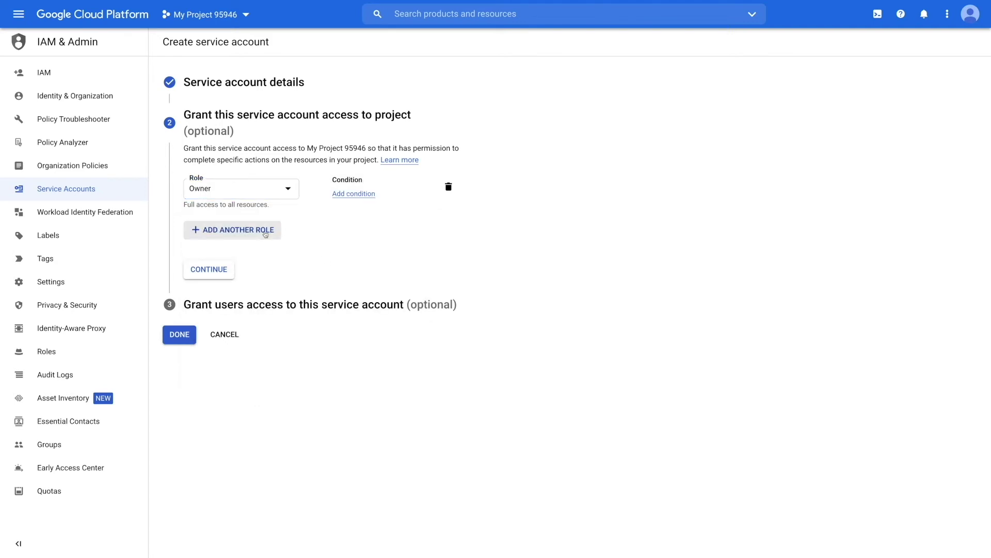
left_click(221, 276)
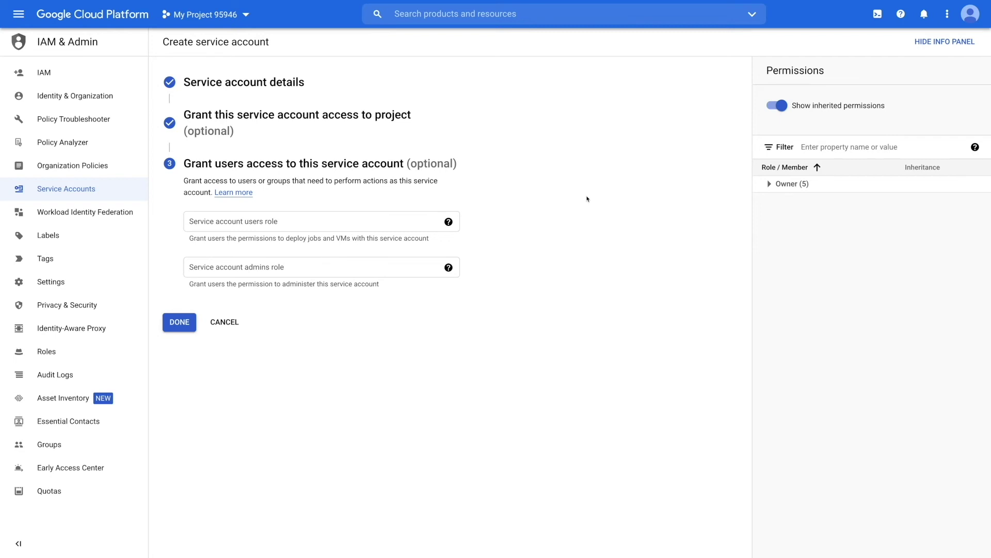
Step: Leave the user and admin role fields empty and finish the Testing service account
left_click(228, 222)
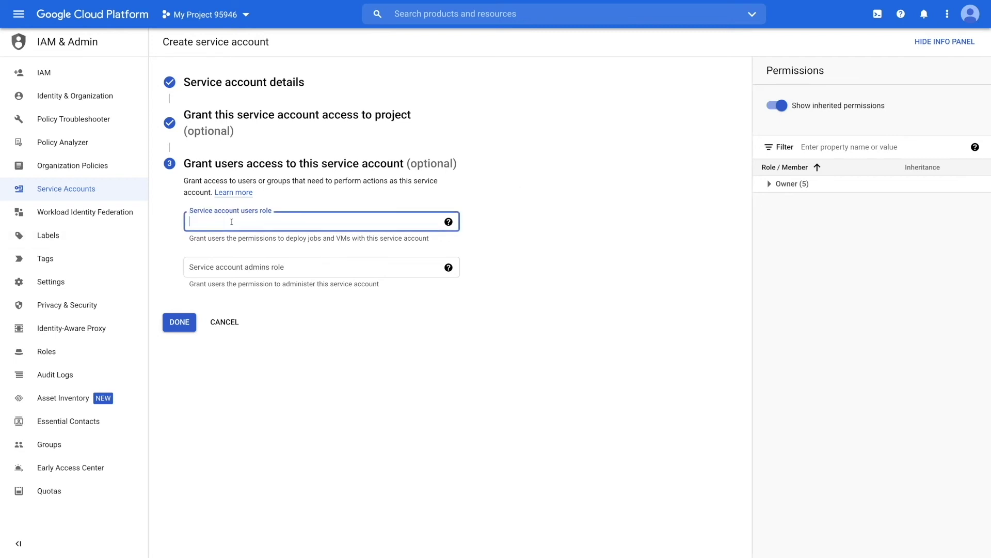
left_click(210, 267)
left_click(269, 302)
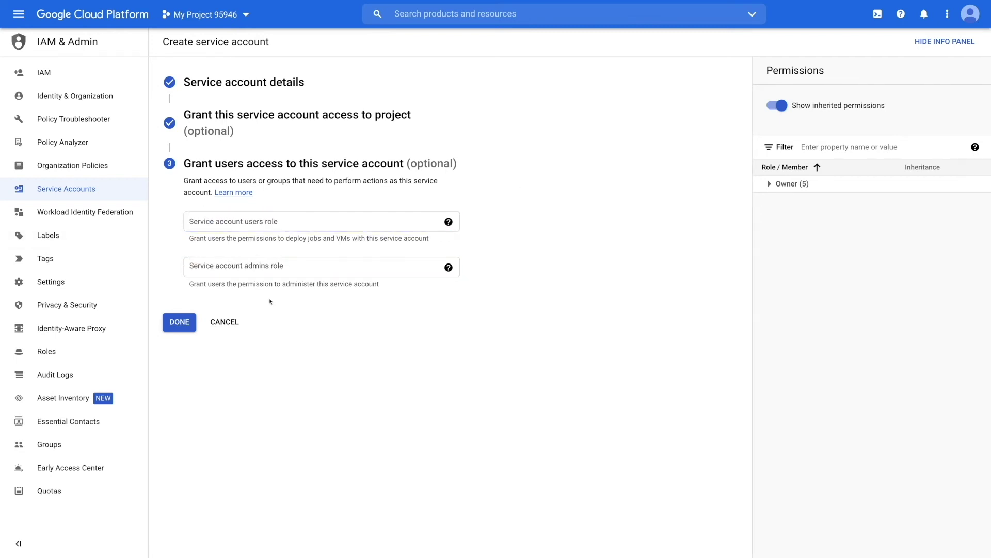
left_click(180, 322)
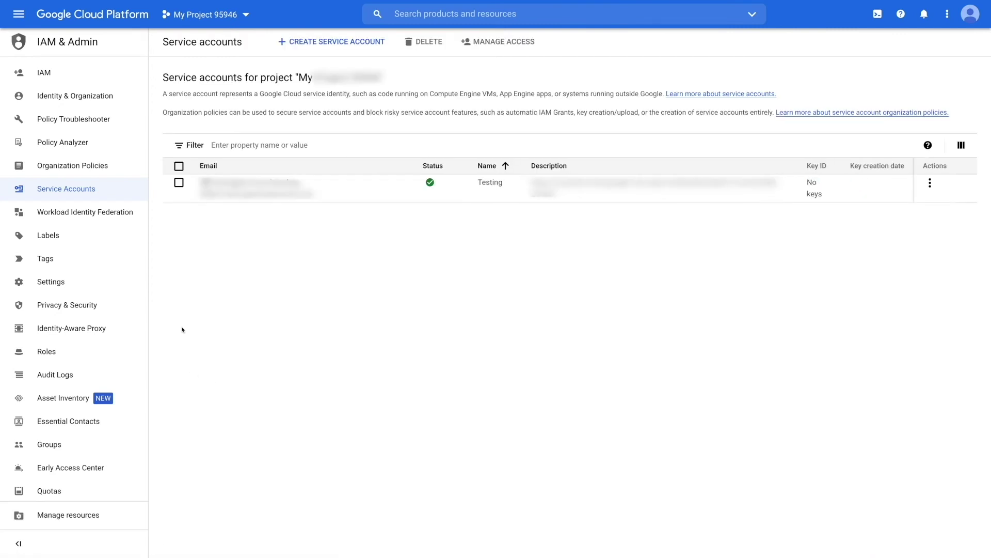
Step: On the Testing account's Manage keys page, choose ADD KEY > Create new key
left_click(930, 183)
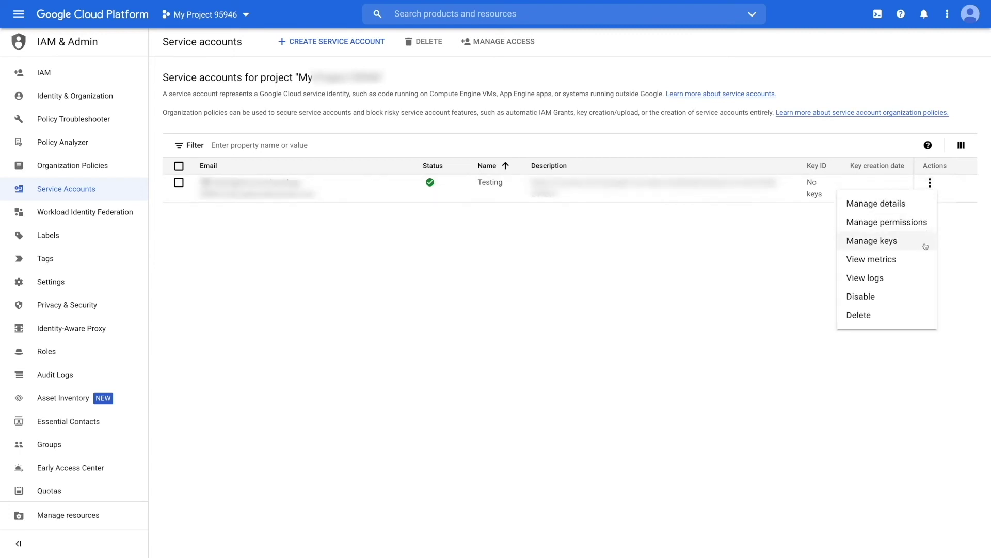
left_click(898, 242)
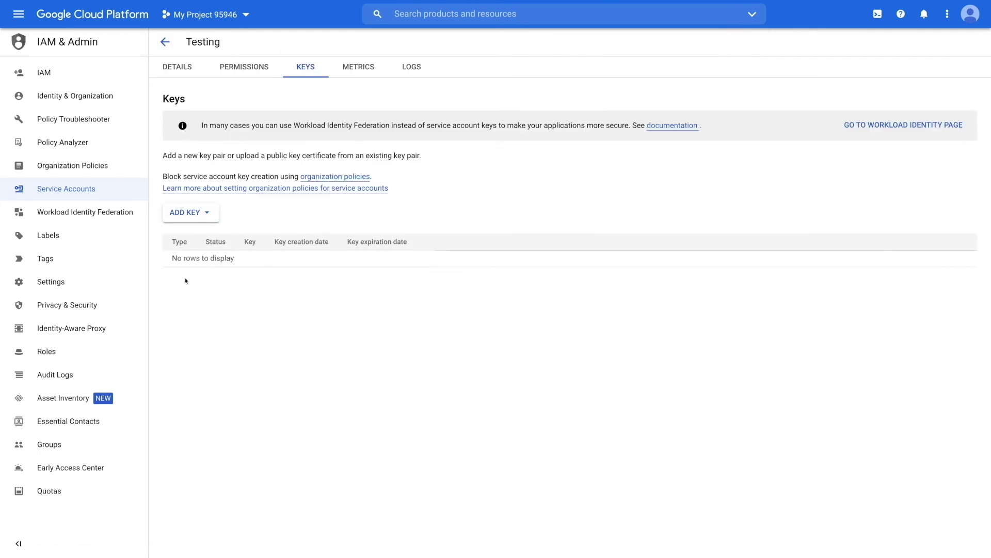
left_click(208, 215)
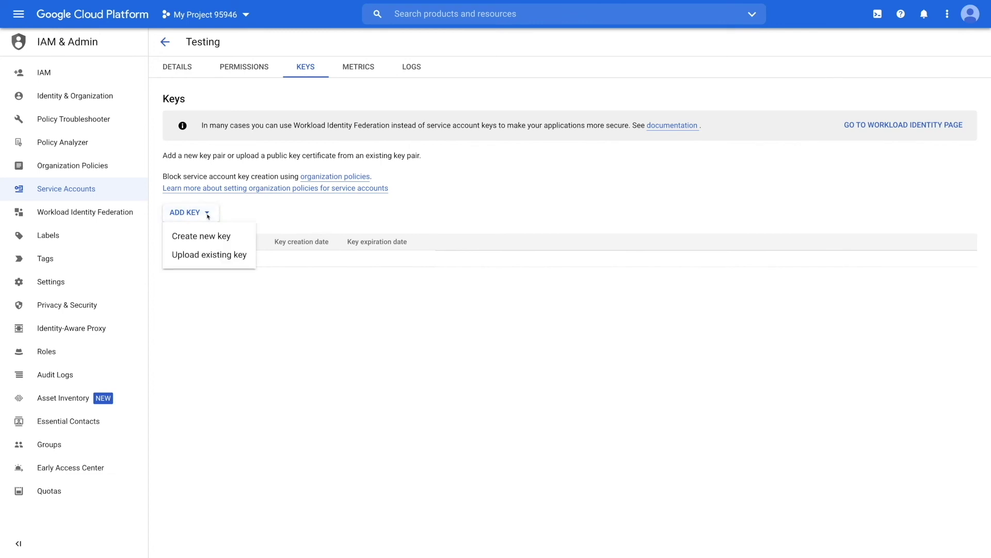
left_click(208, 237)
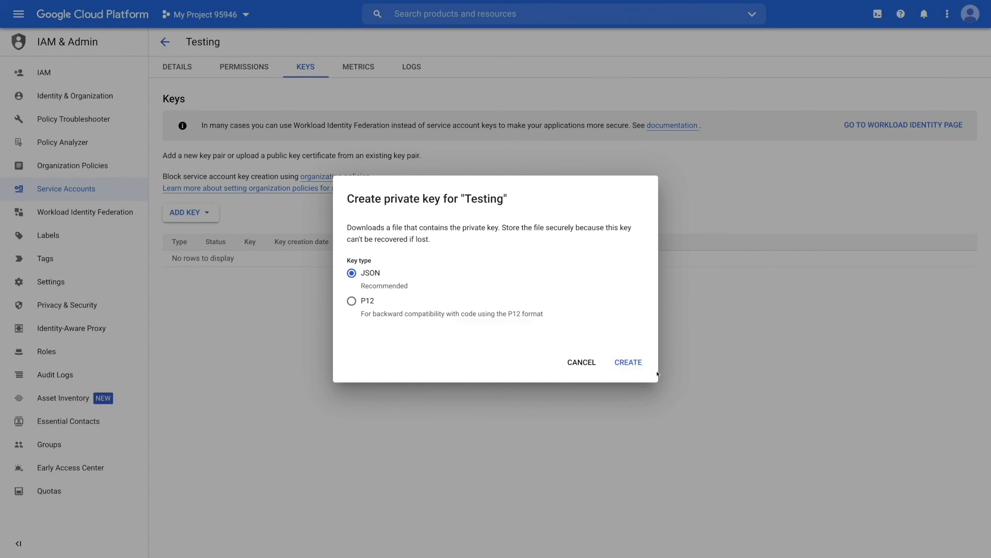
Step: Create and download the JSON private key, then close the saved confirmation
left_click(638, 365)
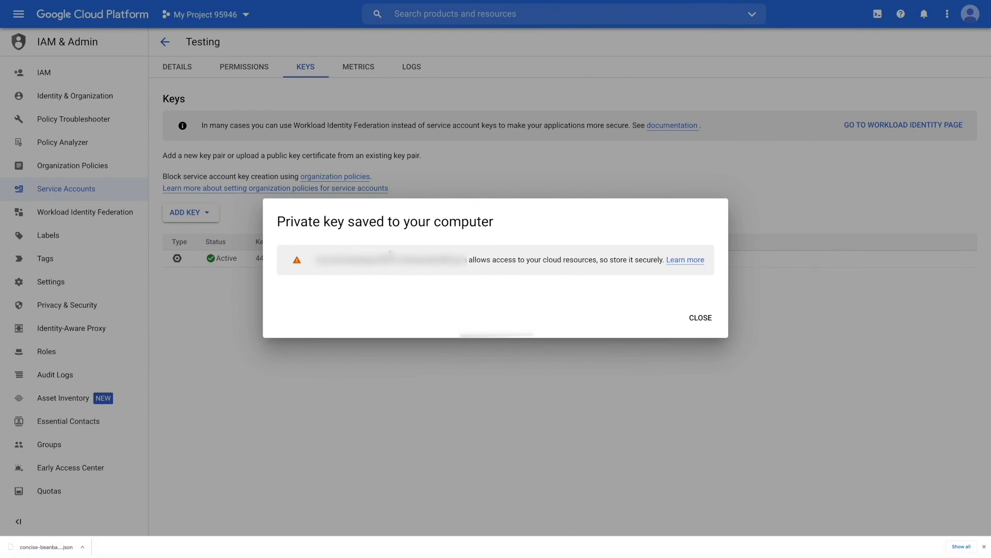
left_click(701, 318)
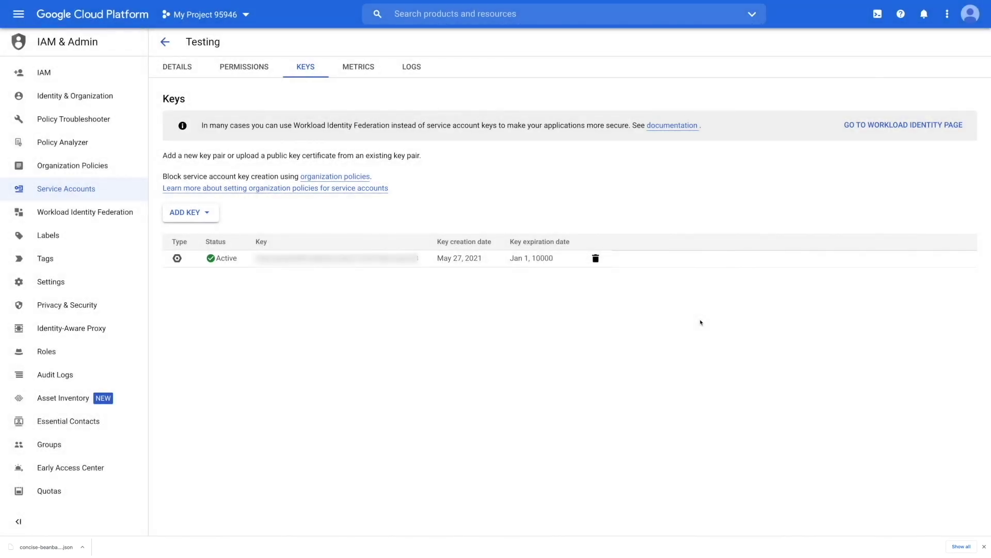